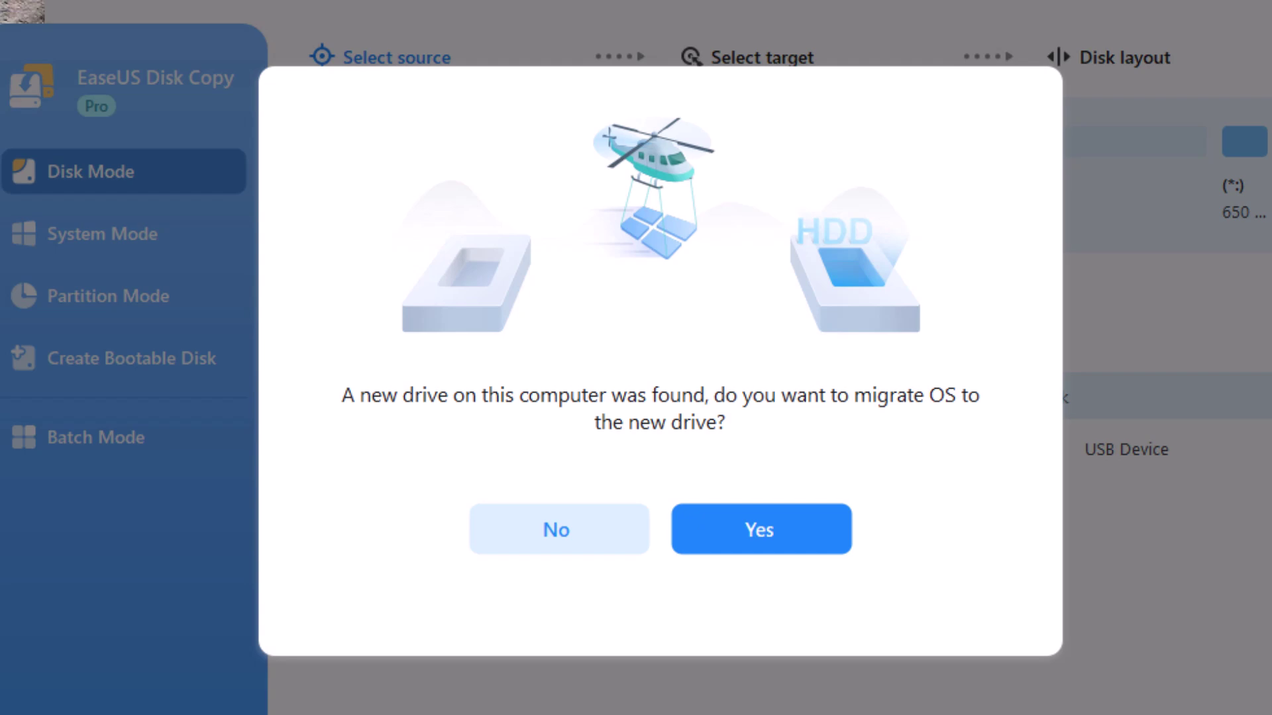
Step: Accept the OS migration and start cloning the 64 GB system disk onto Disk 1 with Autofit
click(768, 526)
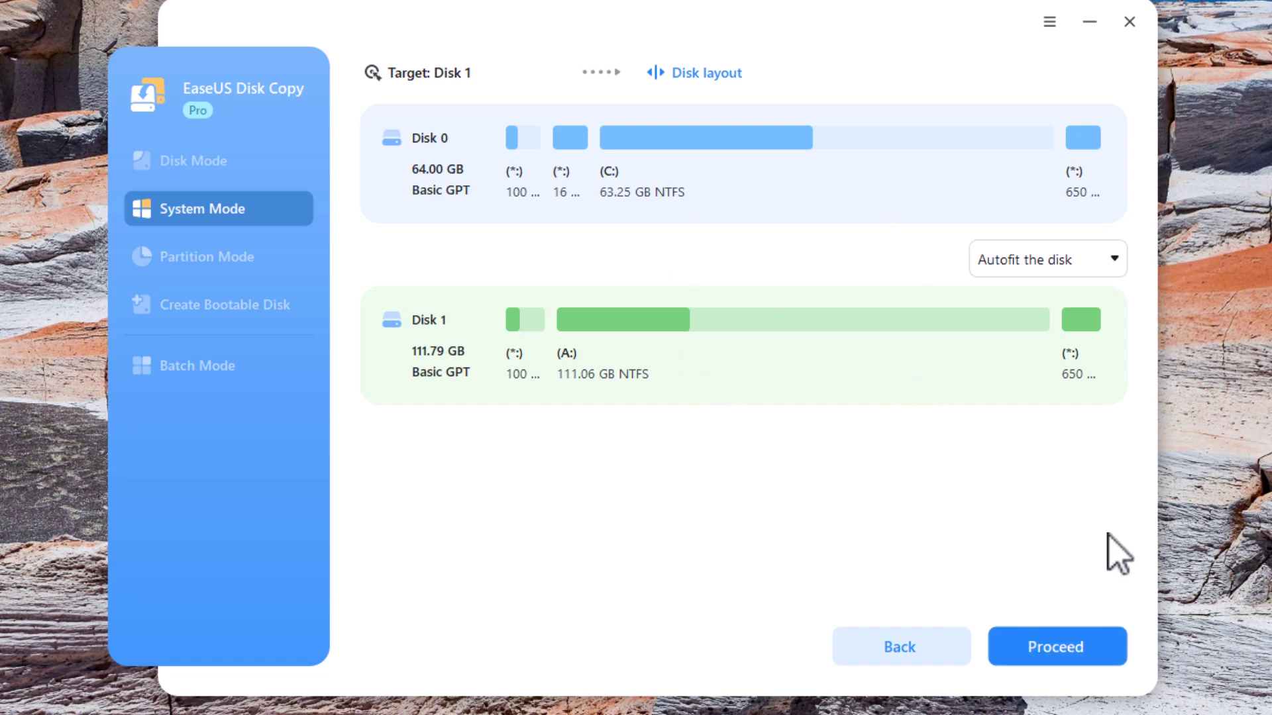
click(1066, 648)
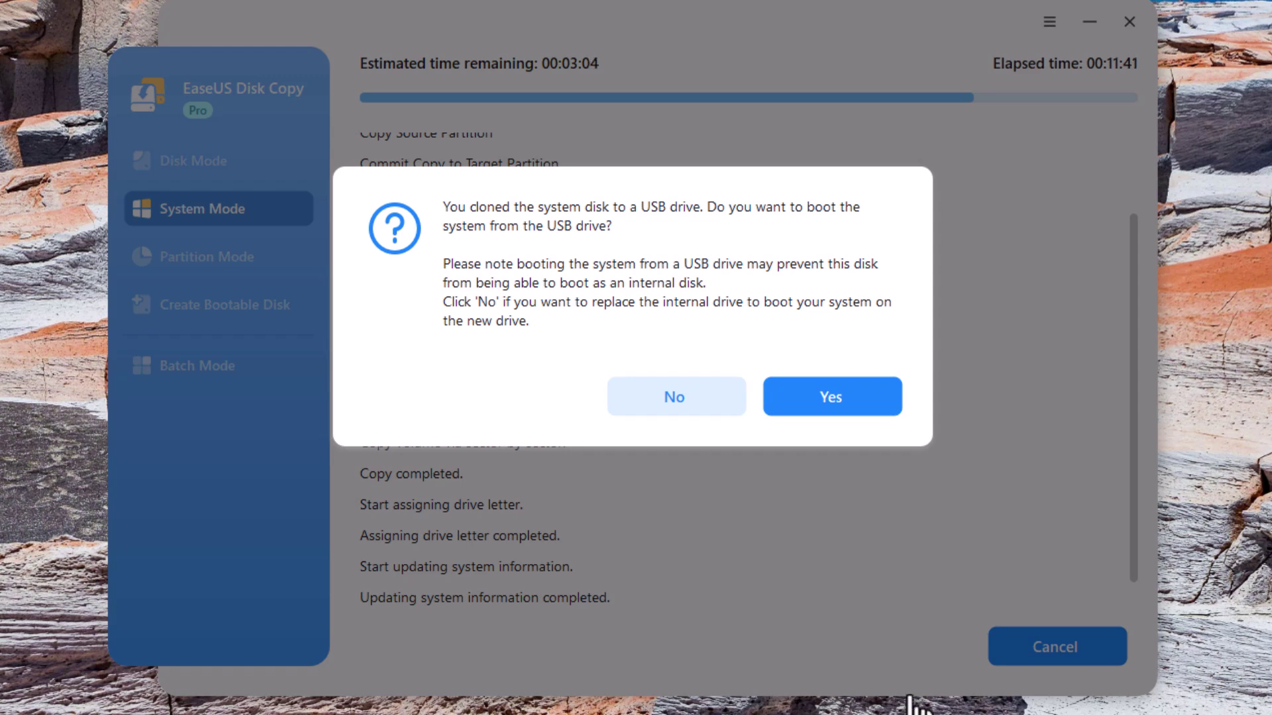
Step: Decline booting from the USB drive, finish the clone job, and confirm exiting Disk Copy
click(682, 396)
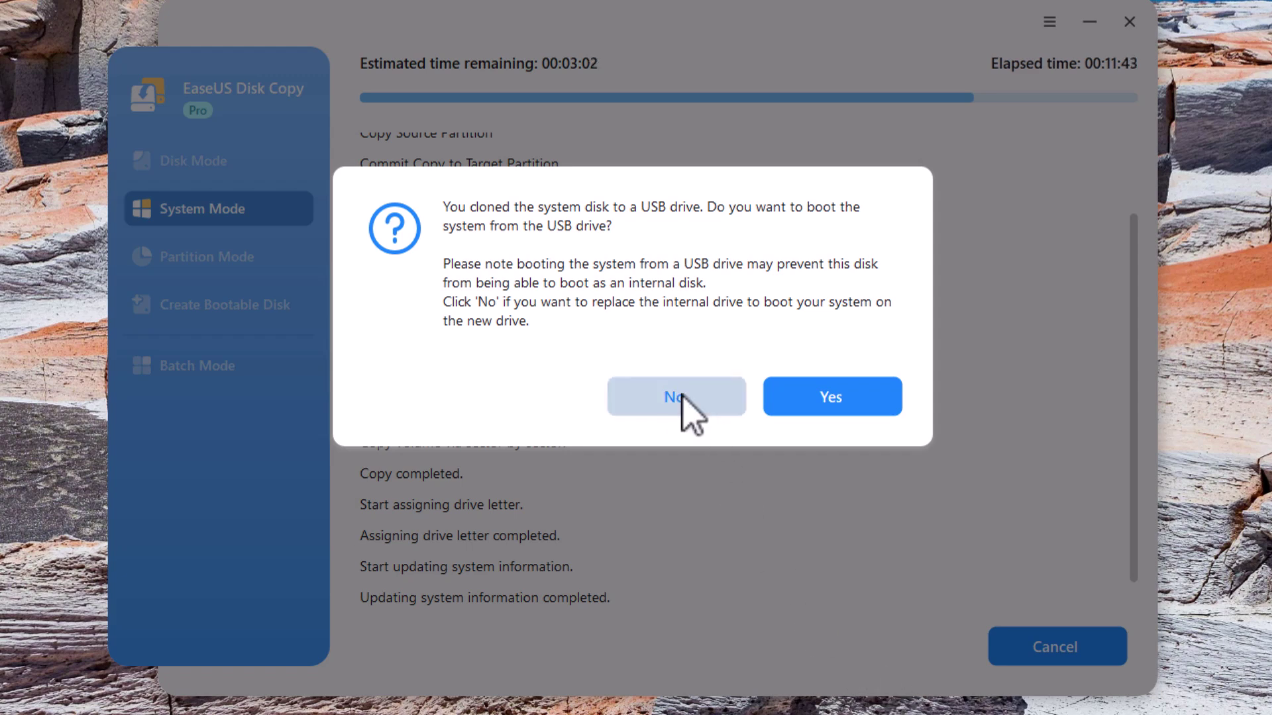
click(683, 397)
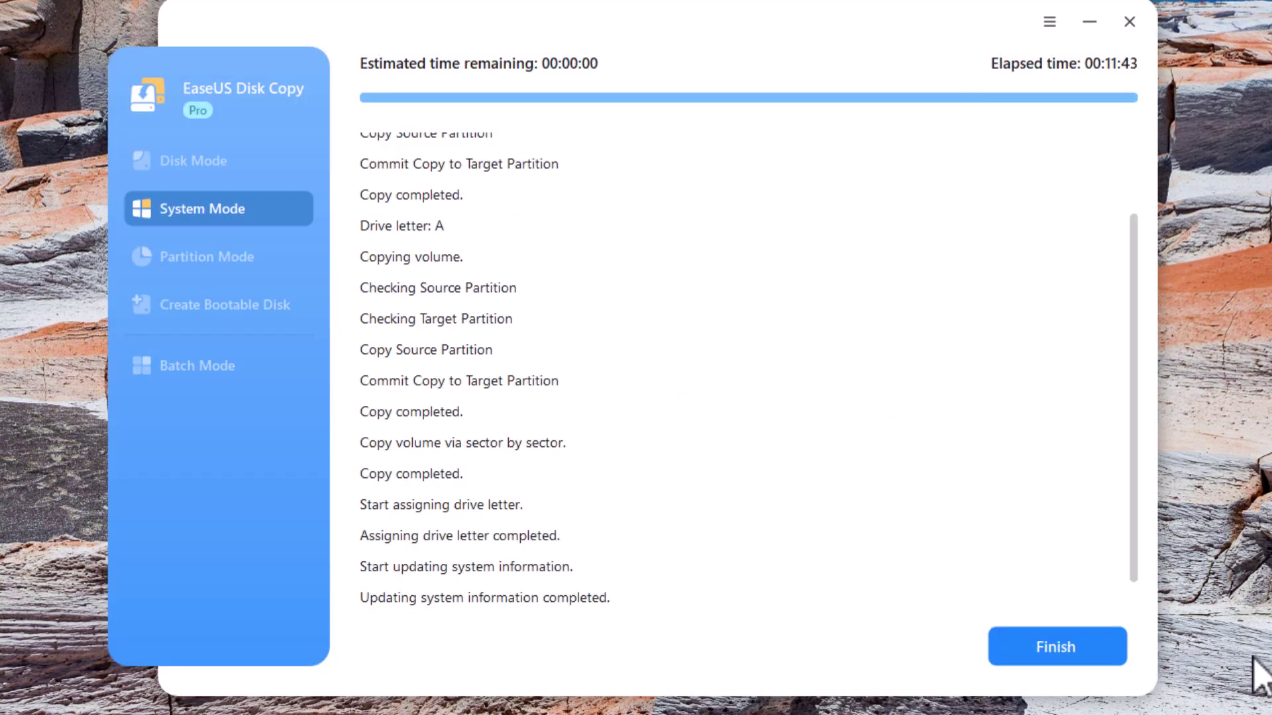
click(1080, 652)
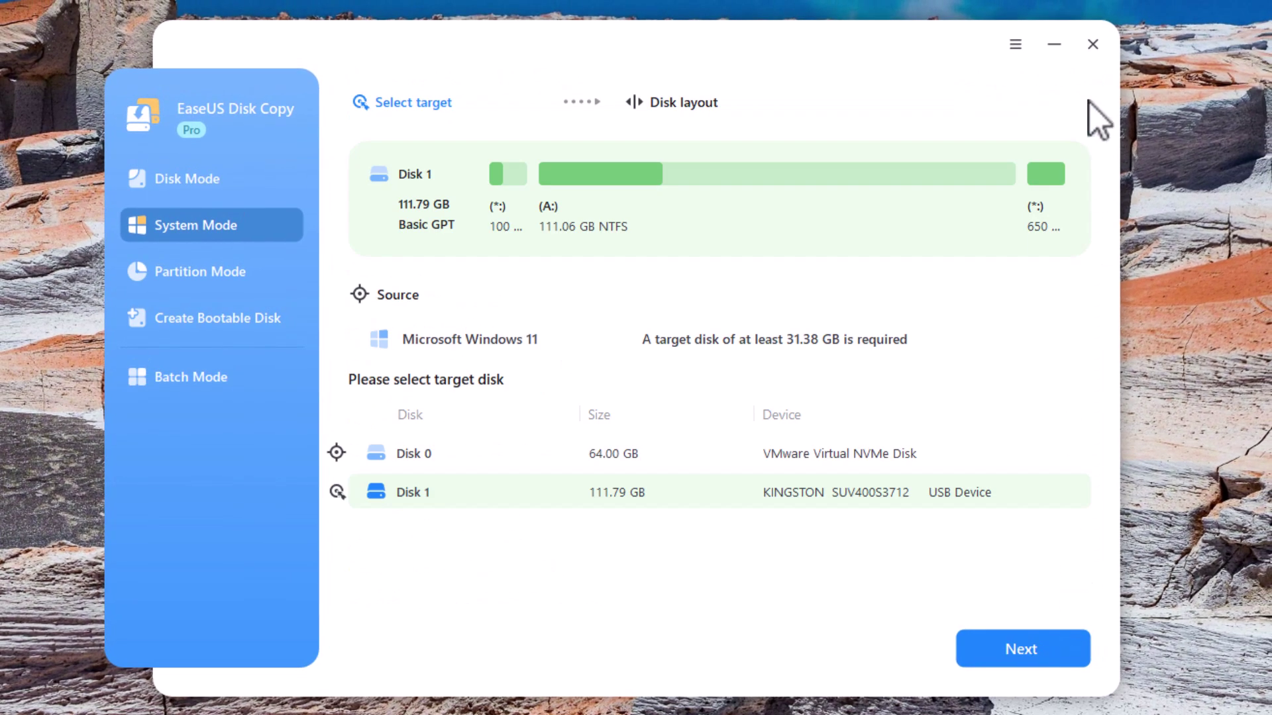
click(1094, 45)
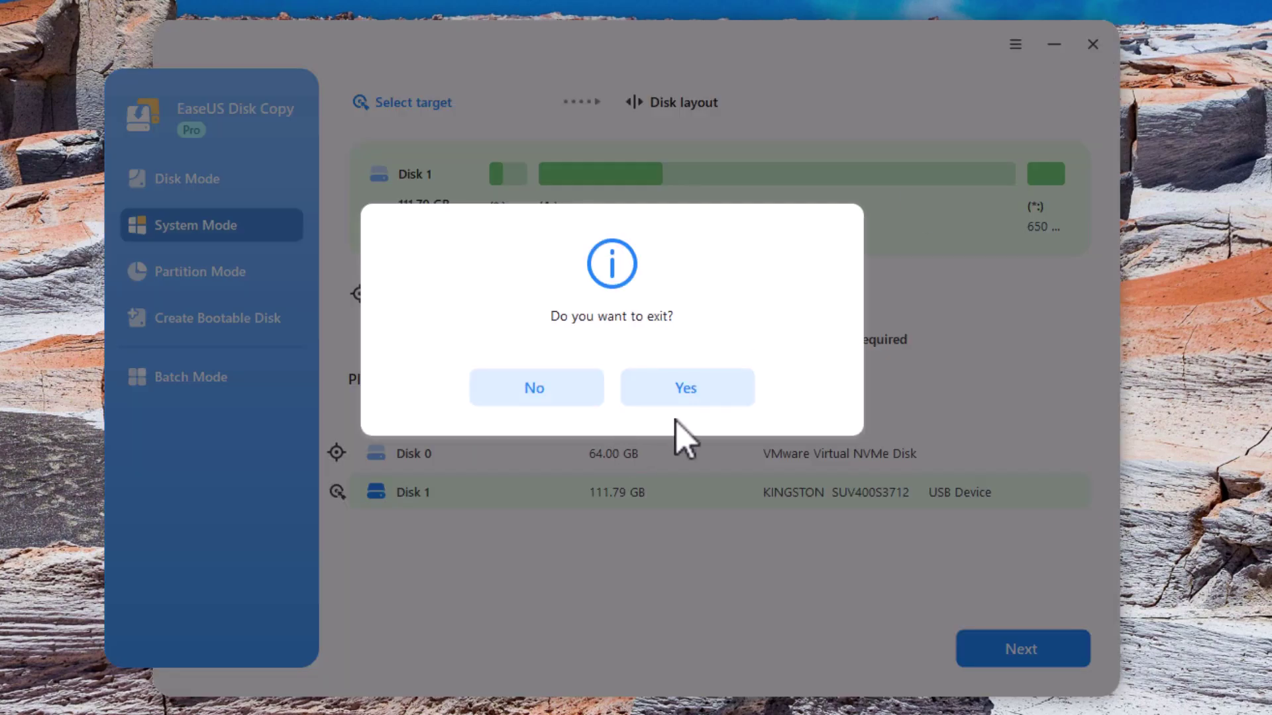
click(722, 393)
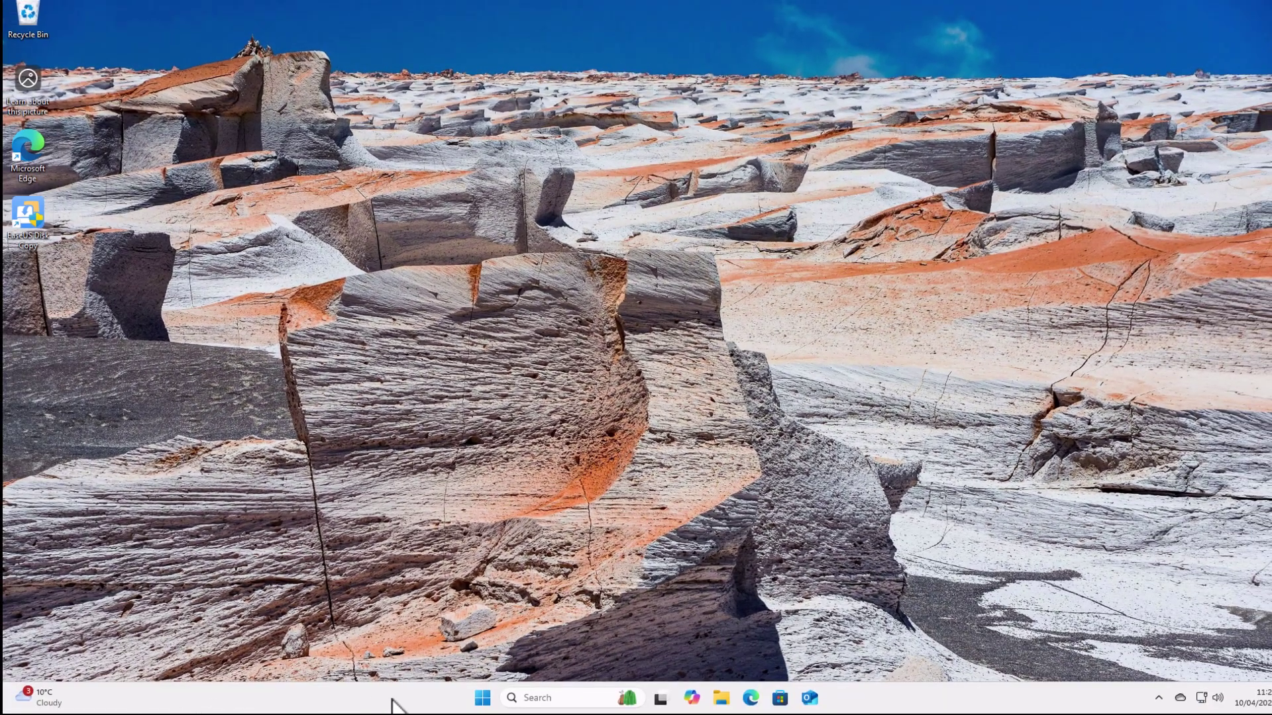
Step: Show the Start menu's power options for lock, shut down and restart
click(482, 698)
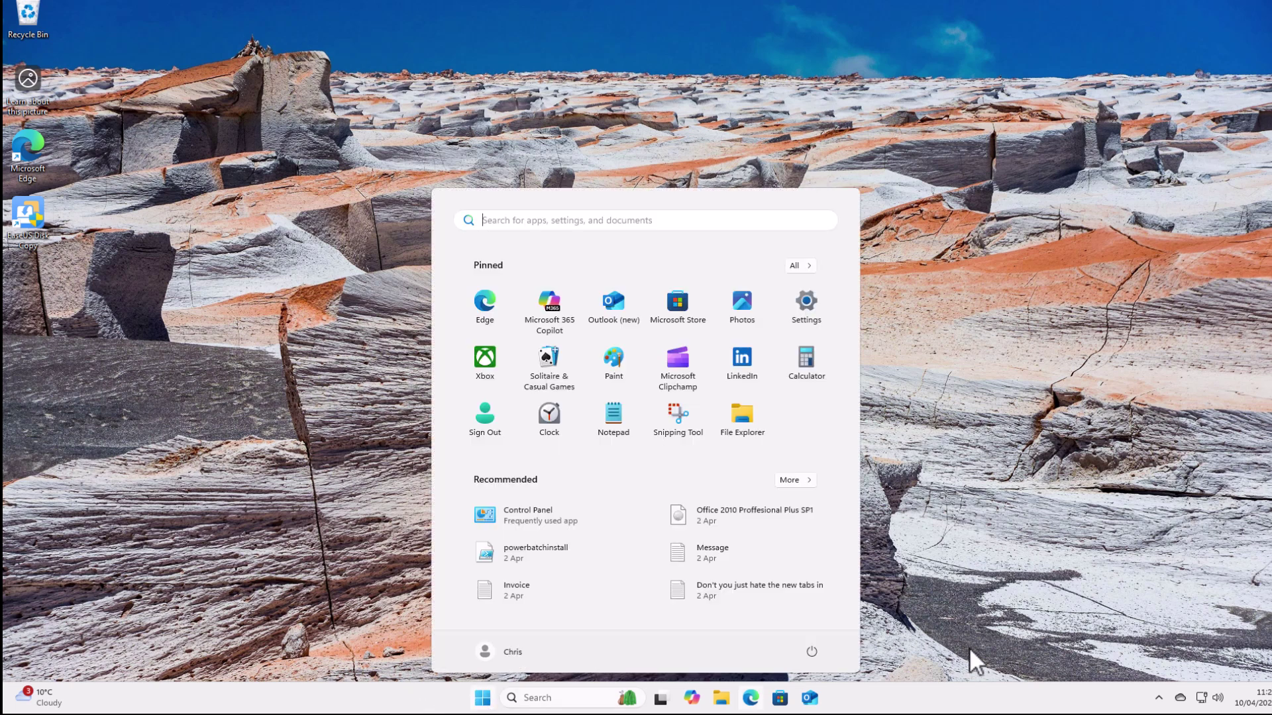
click(811, 652)
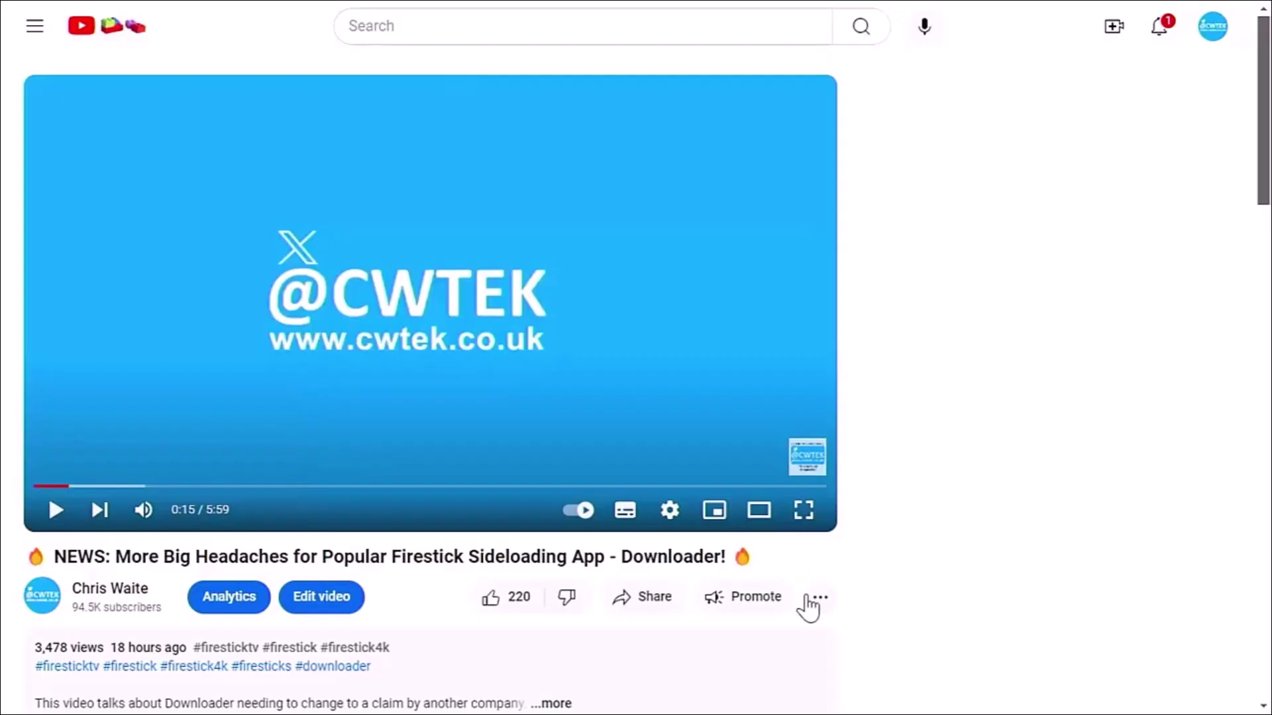
Step: Try the video's Super Thanks offer at £75.00, then close it without buying
click(810, 599)
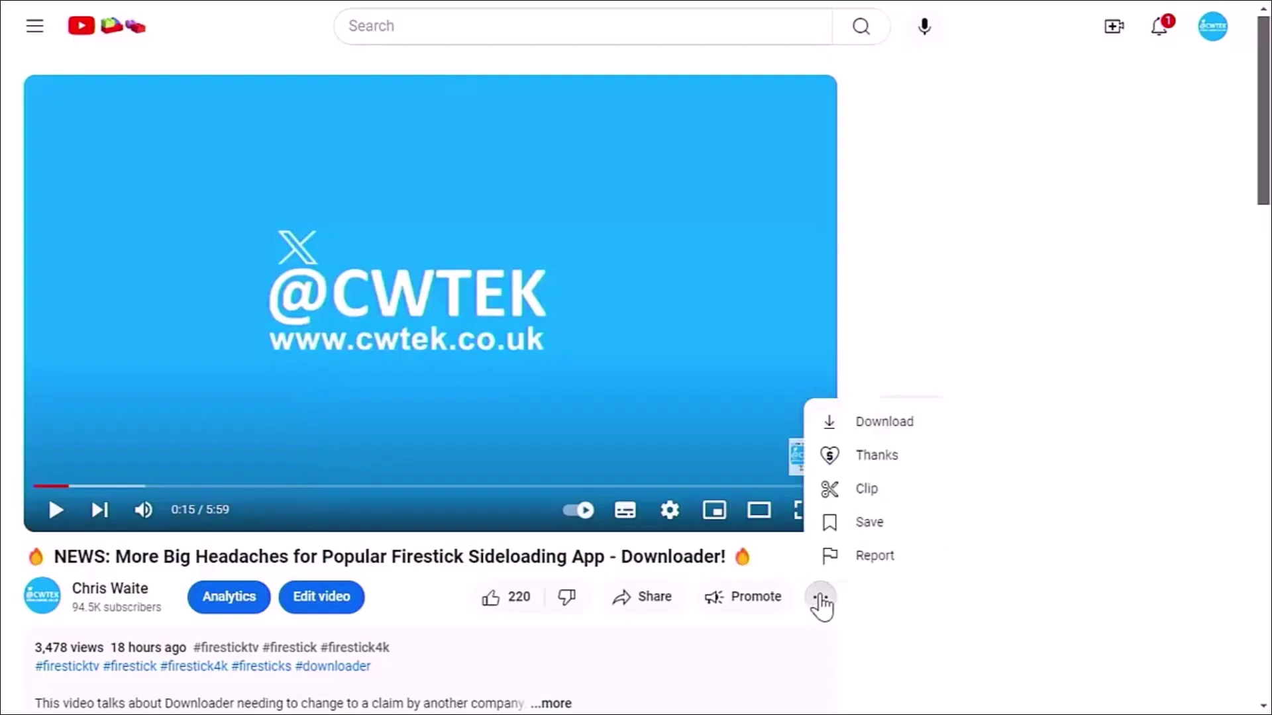
click(877, 455)
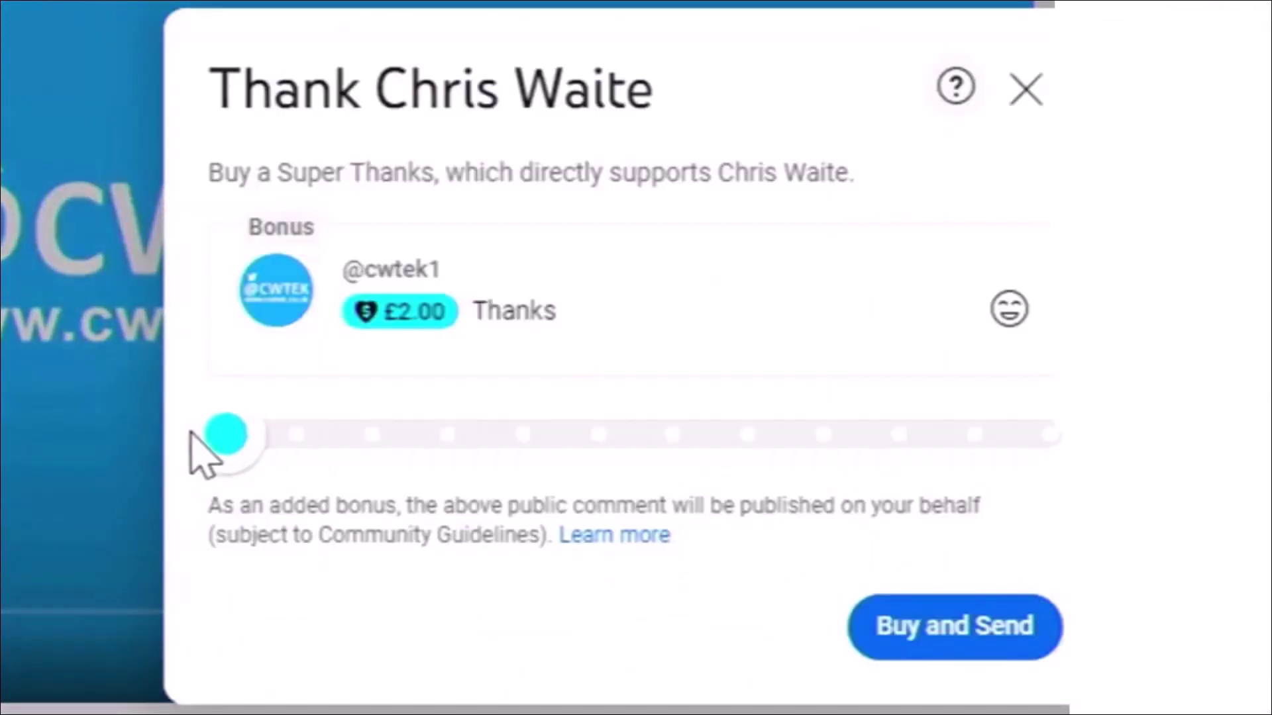
drag(222, 432, 739, 447)
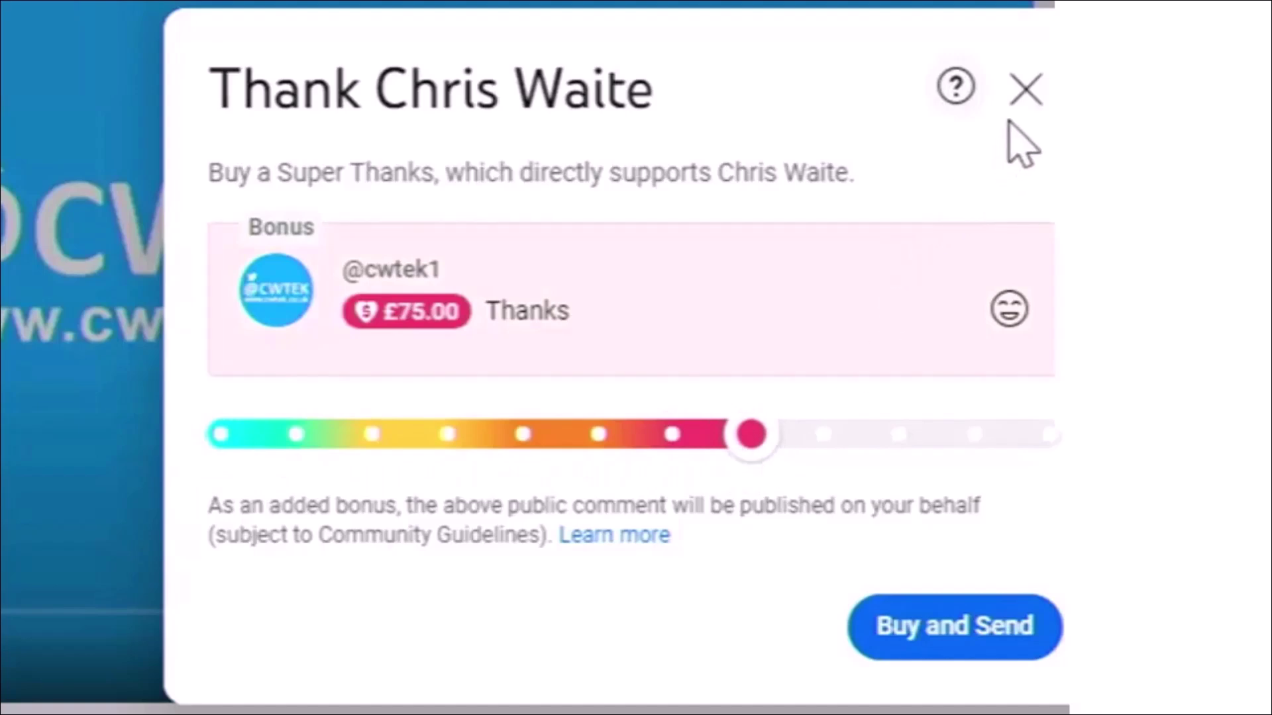
click(1025, 90)
scroll(660, 335, down, 3)
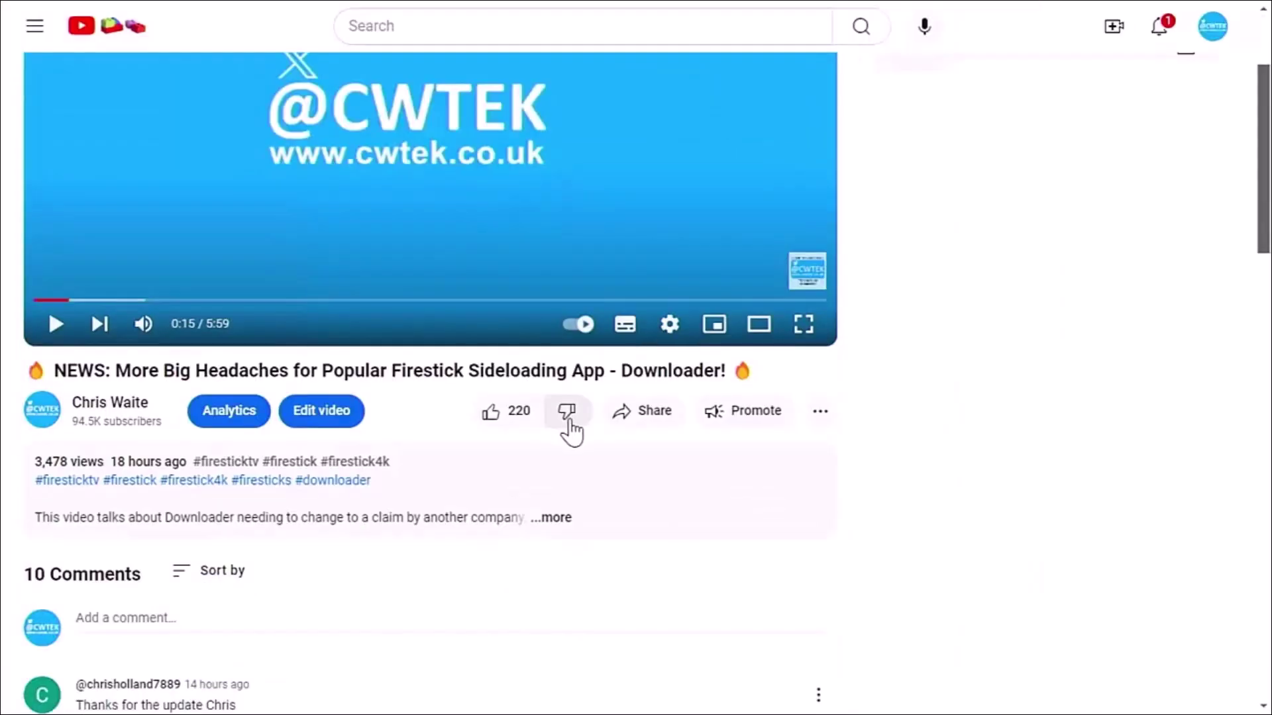
Step: Expand the Downloader news video's description and scroll through its website, Amazon and Fire TV links
click(555, 519)
scroll(560, 526, down, 4)
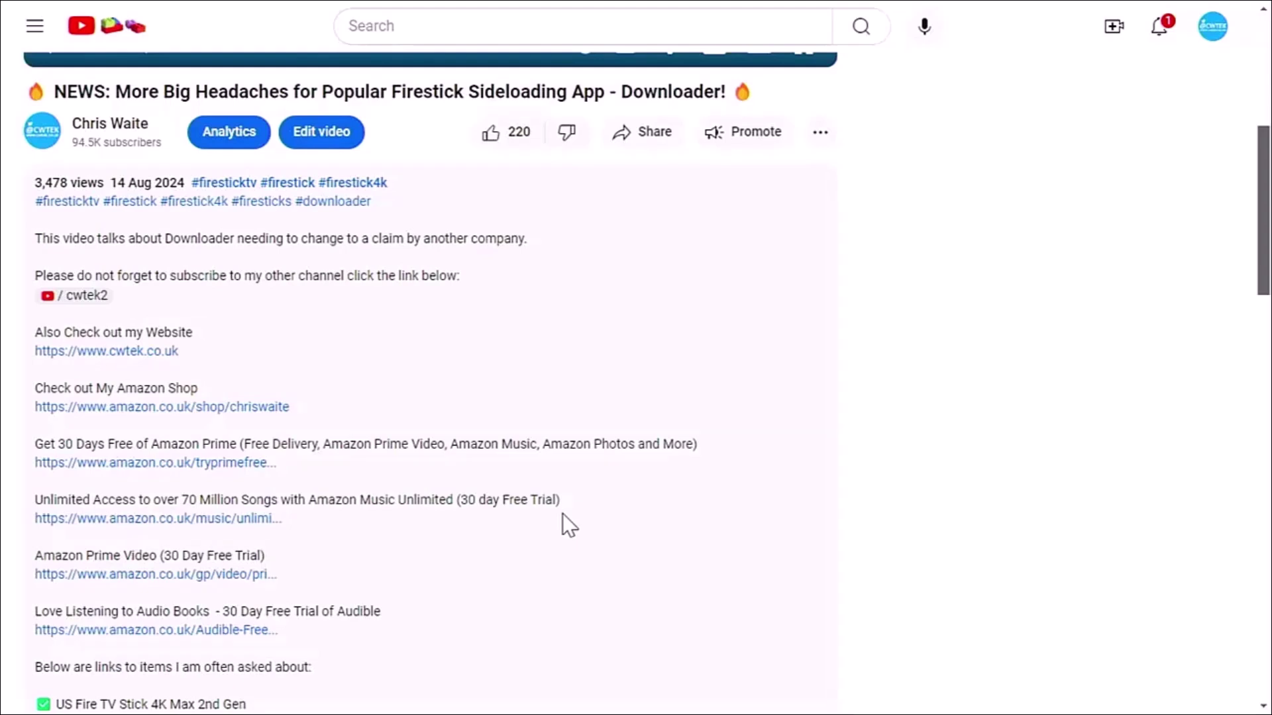
scroll(562, 514, down, 4)
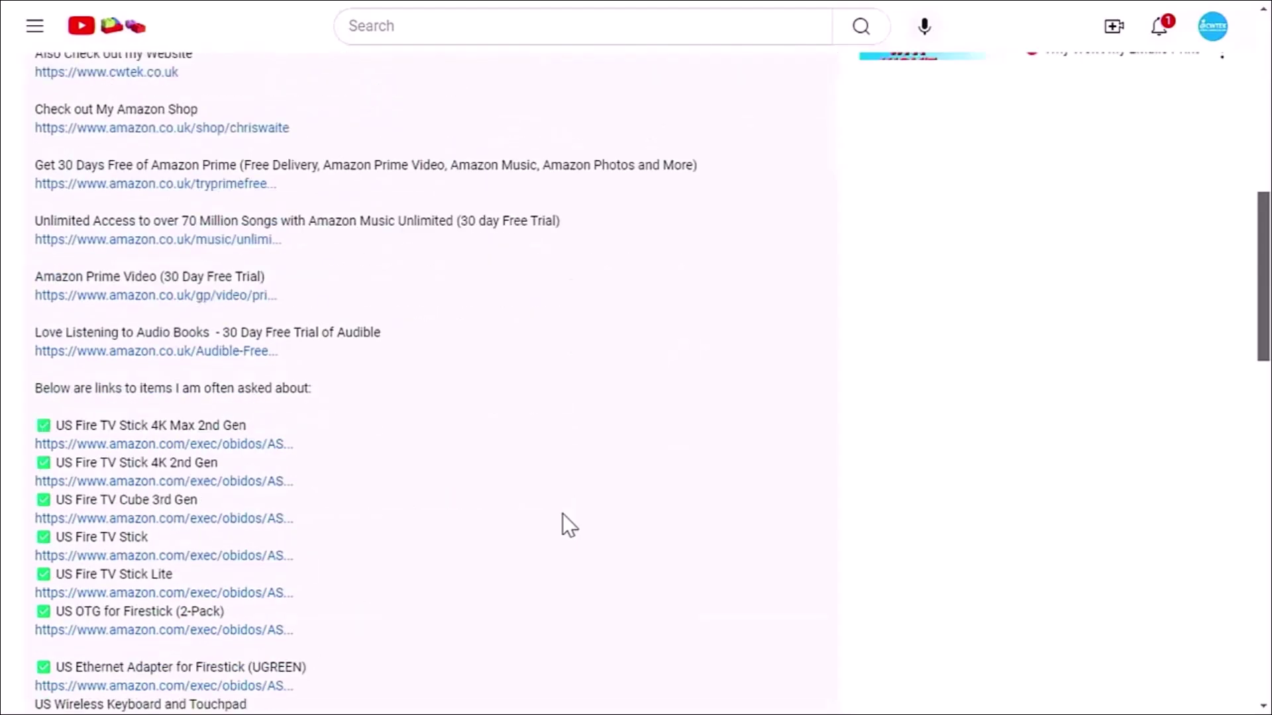
scroll(562, 513, up, 3)
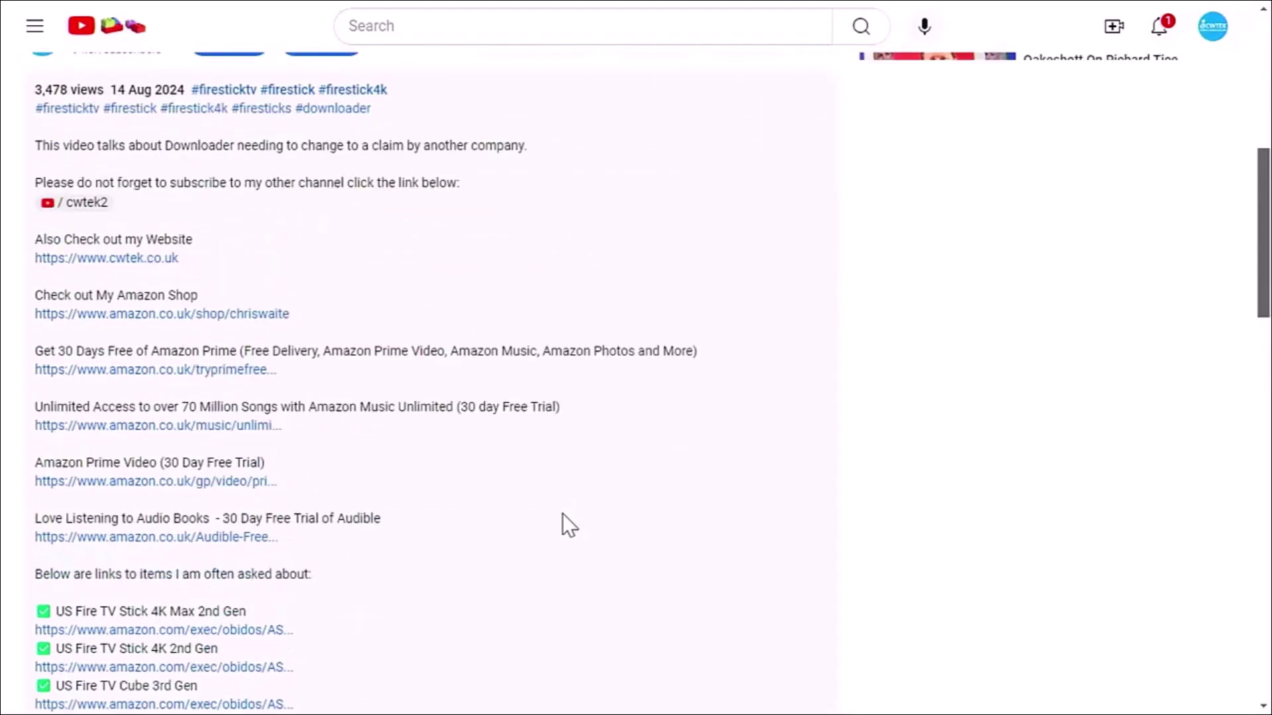
scroll(562, 514, up, 6)
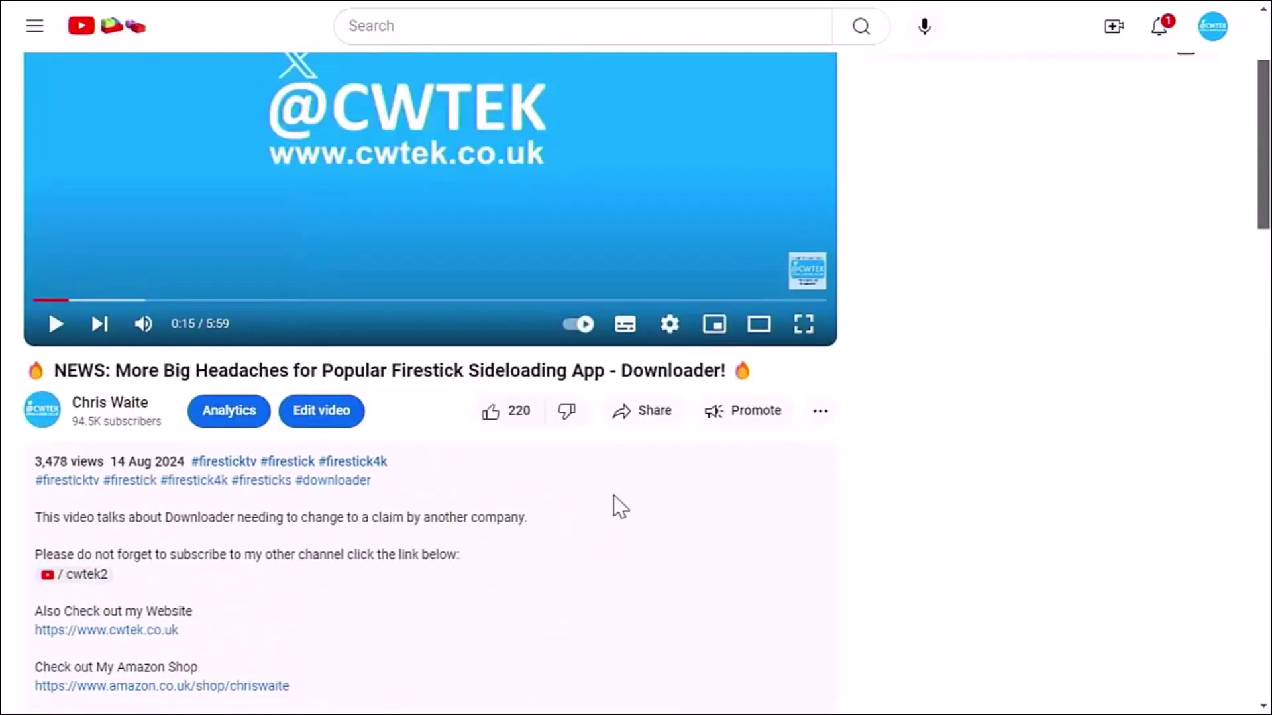
Step: Reopen the video's Super Thanks offer, slide it to £15.00, and close it unpurchased
click(819, 411)
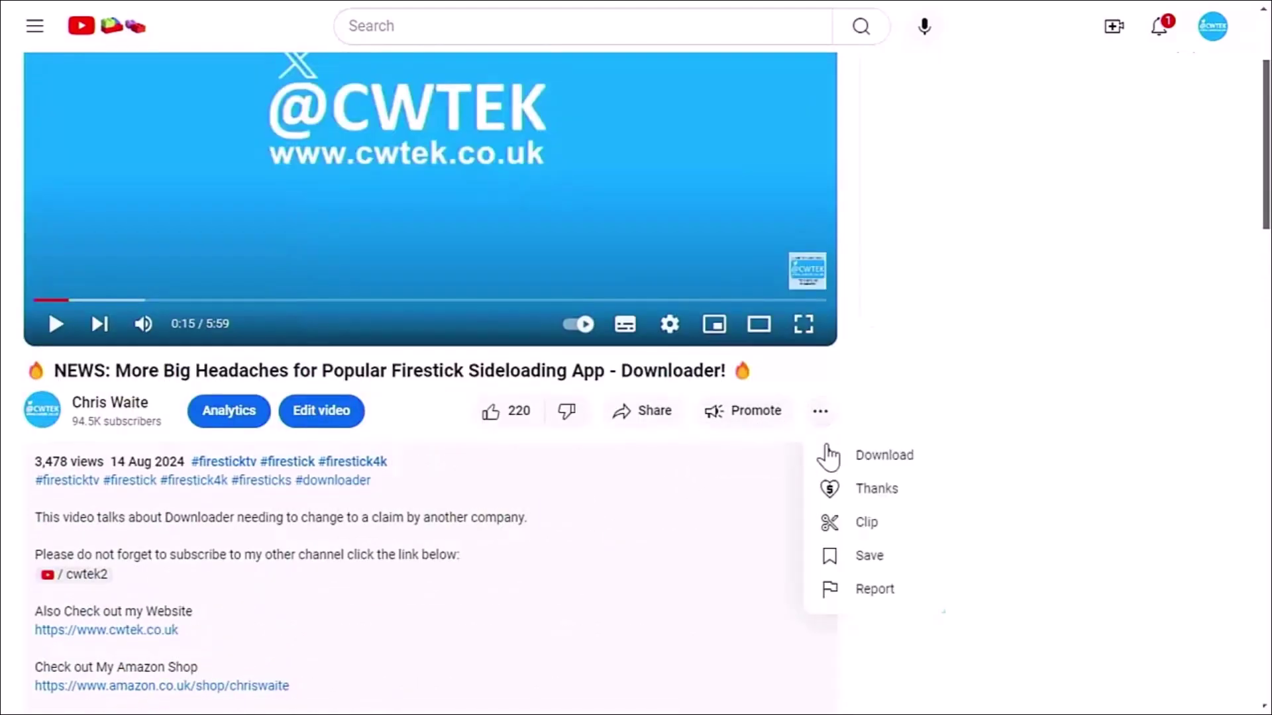
click(853, 494)
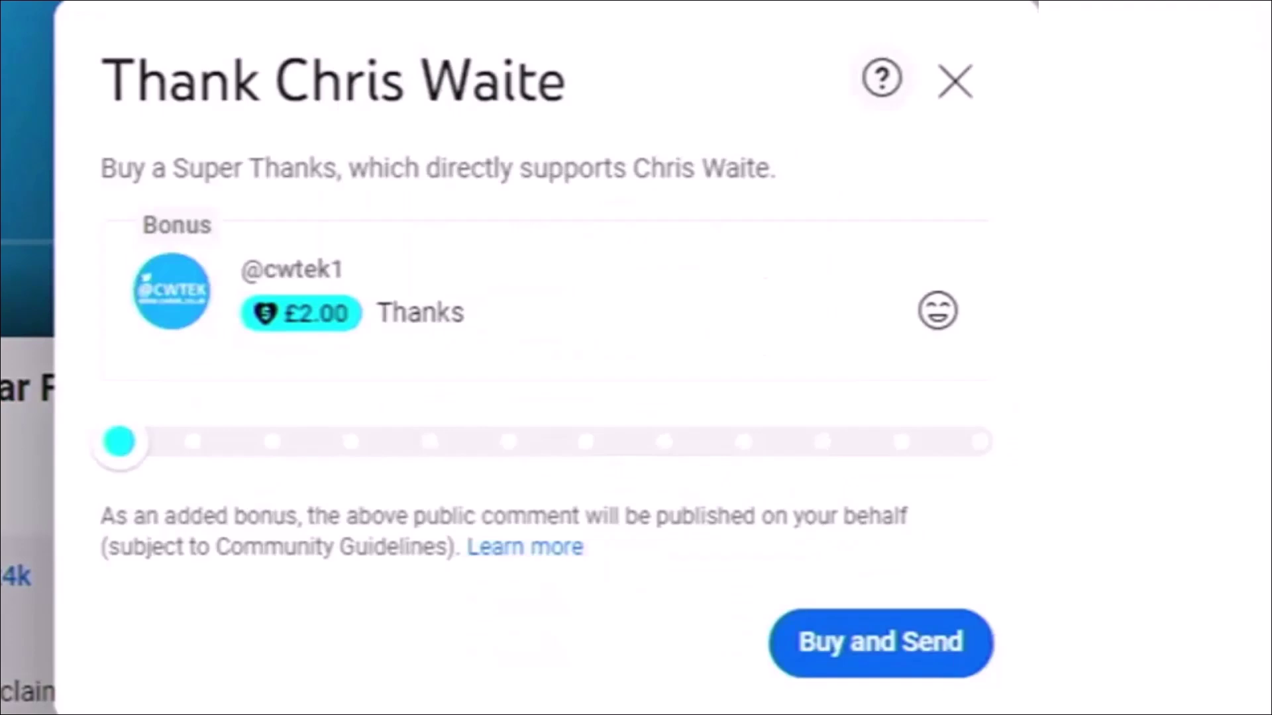
drag(130, 447, 391, 445)
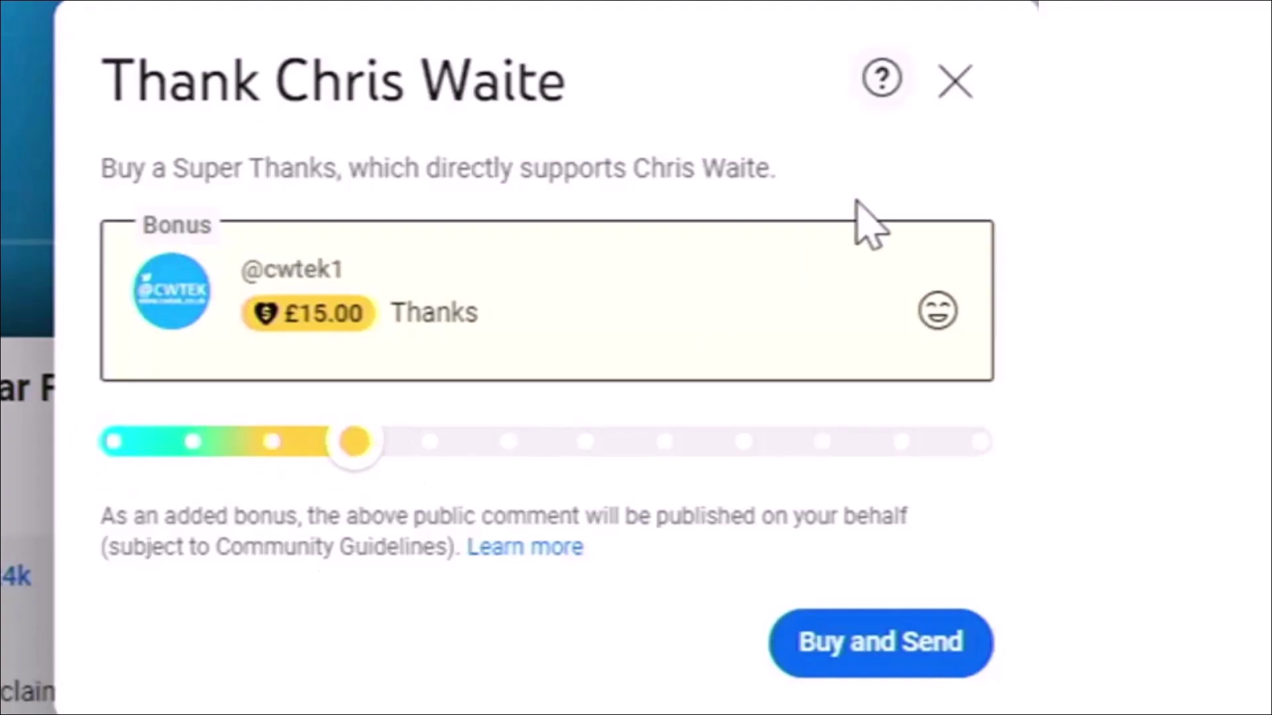
click(957, 81)
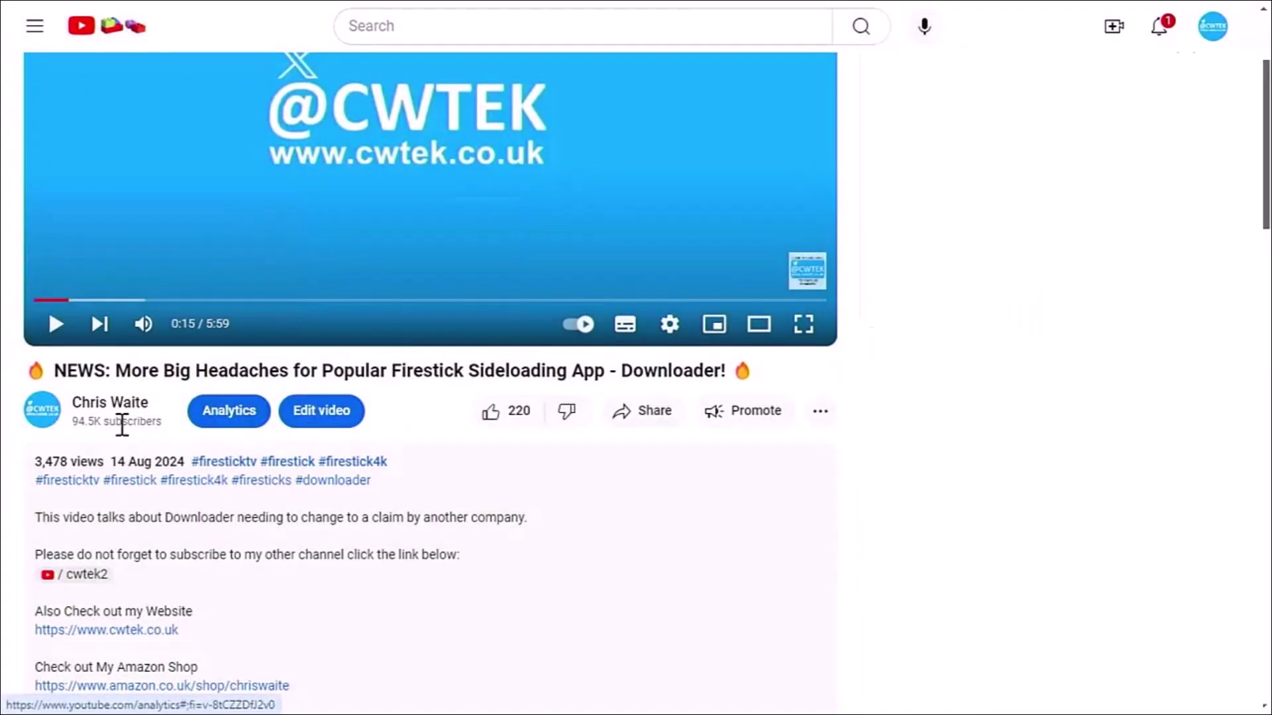
Step: Open the uploader's channel page and scroll through its Home tab video rows
click(53, 426)
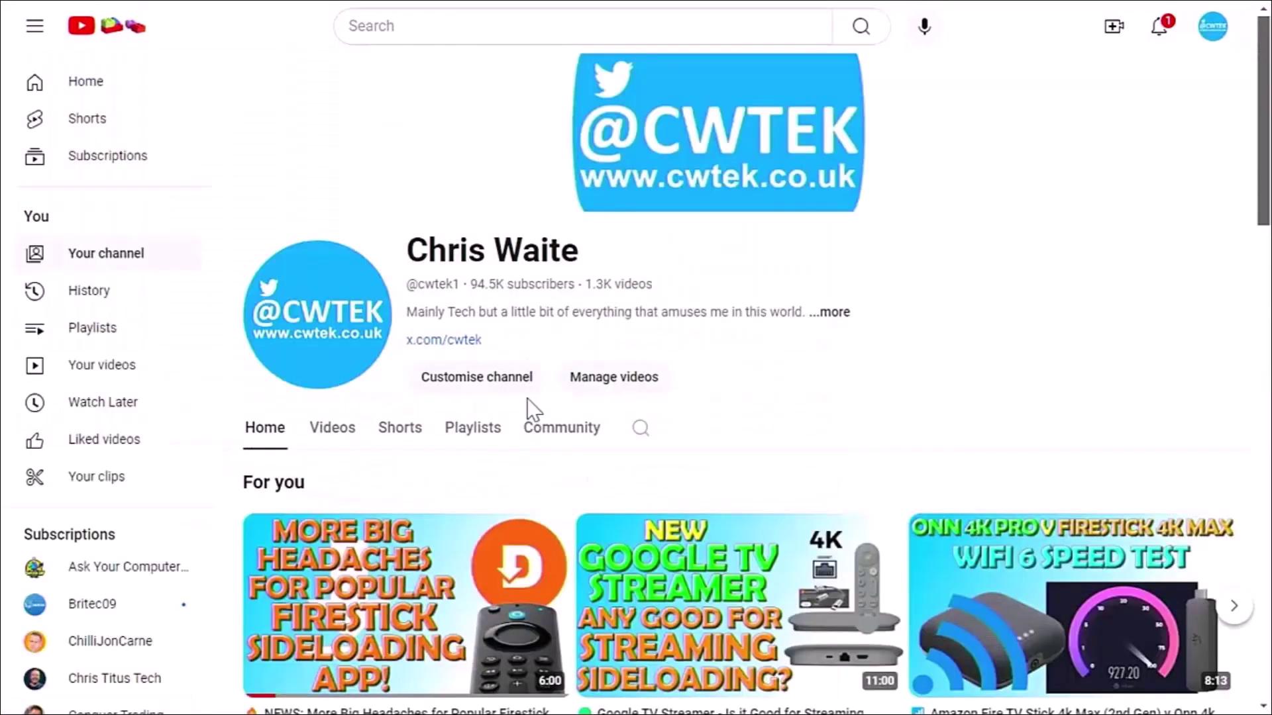
scroll(686, 413, down, 1)
scroll(688, 413, down, 5)
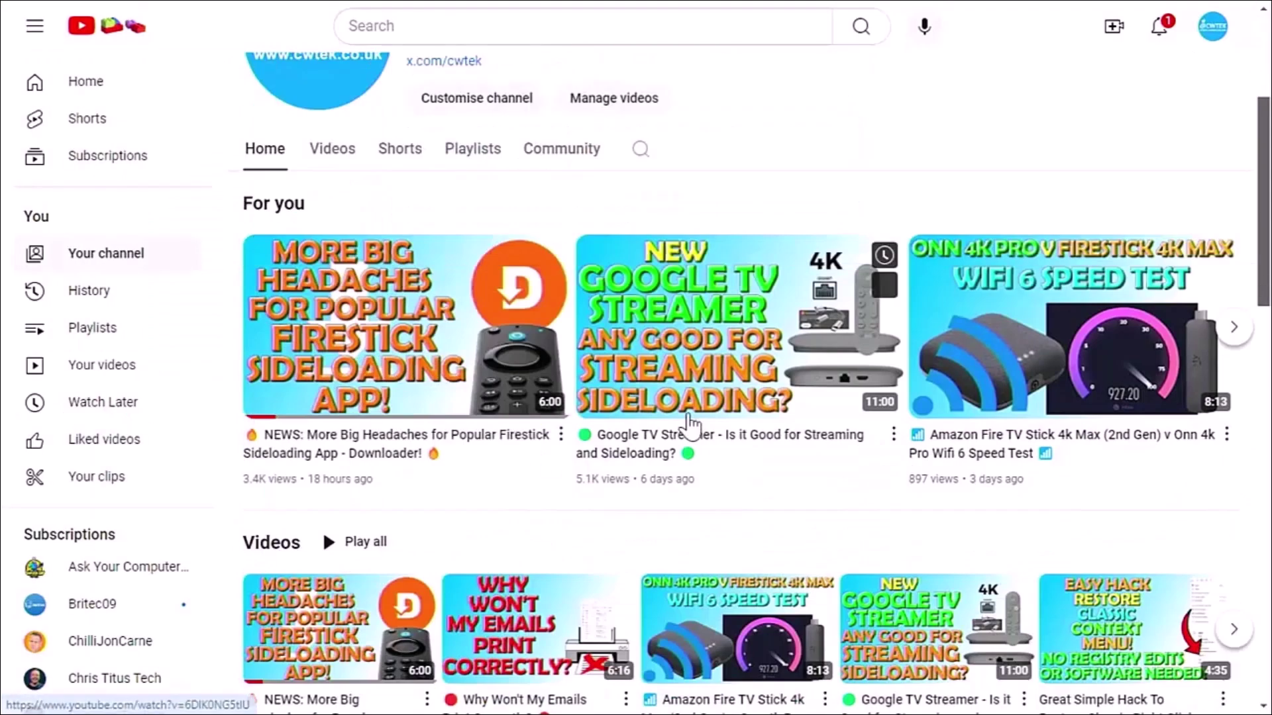
scroll(688, 424, down, 5)
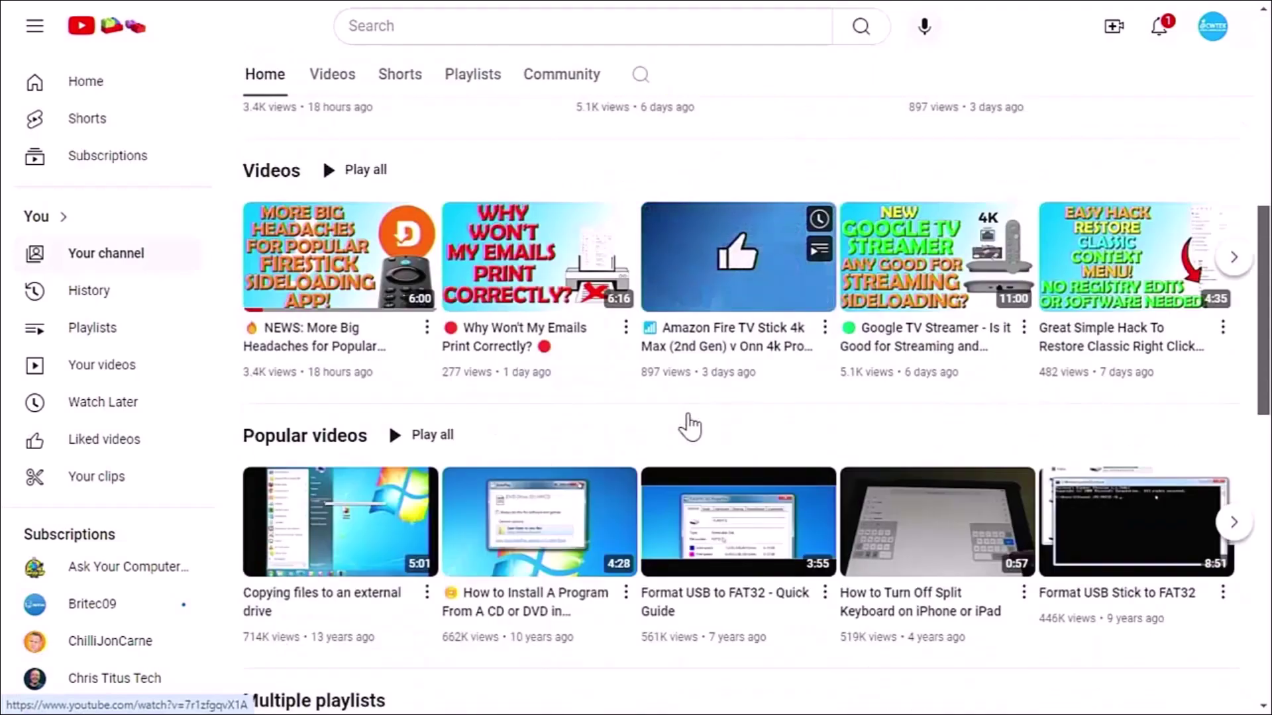
scroll(686, 424, down, 1)
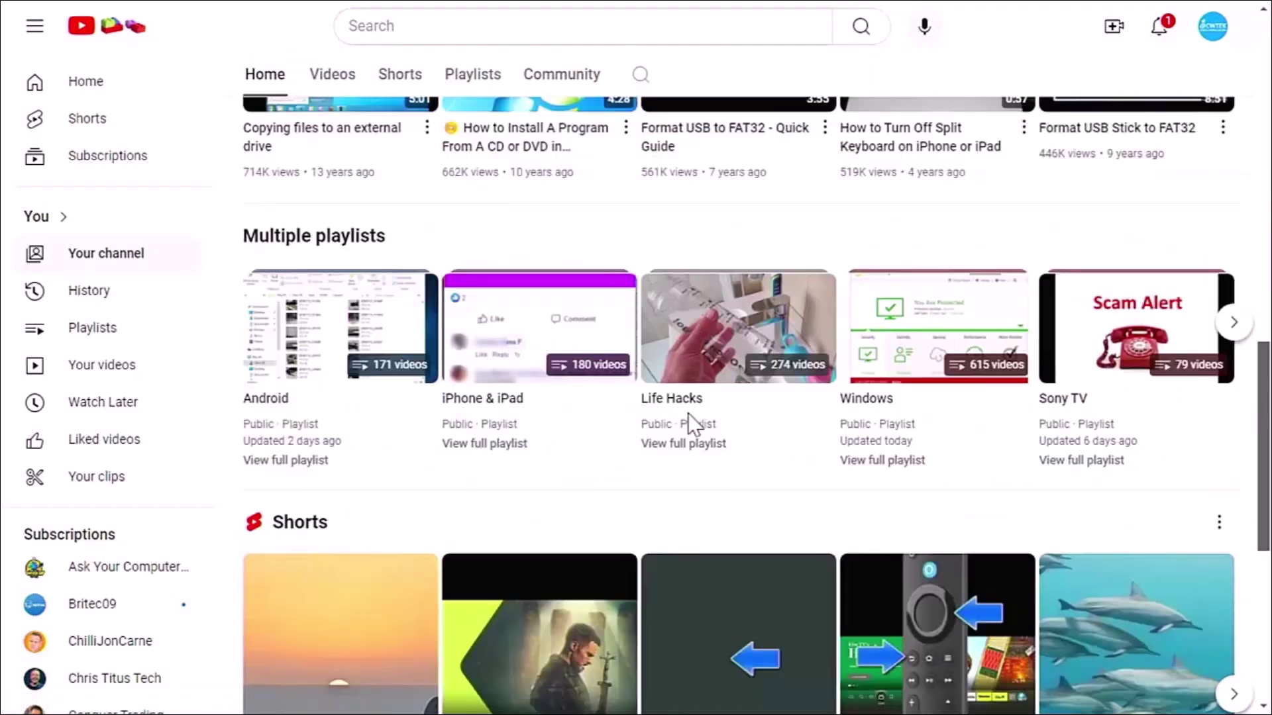
scroll(687, 427, down, 2)
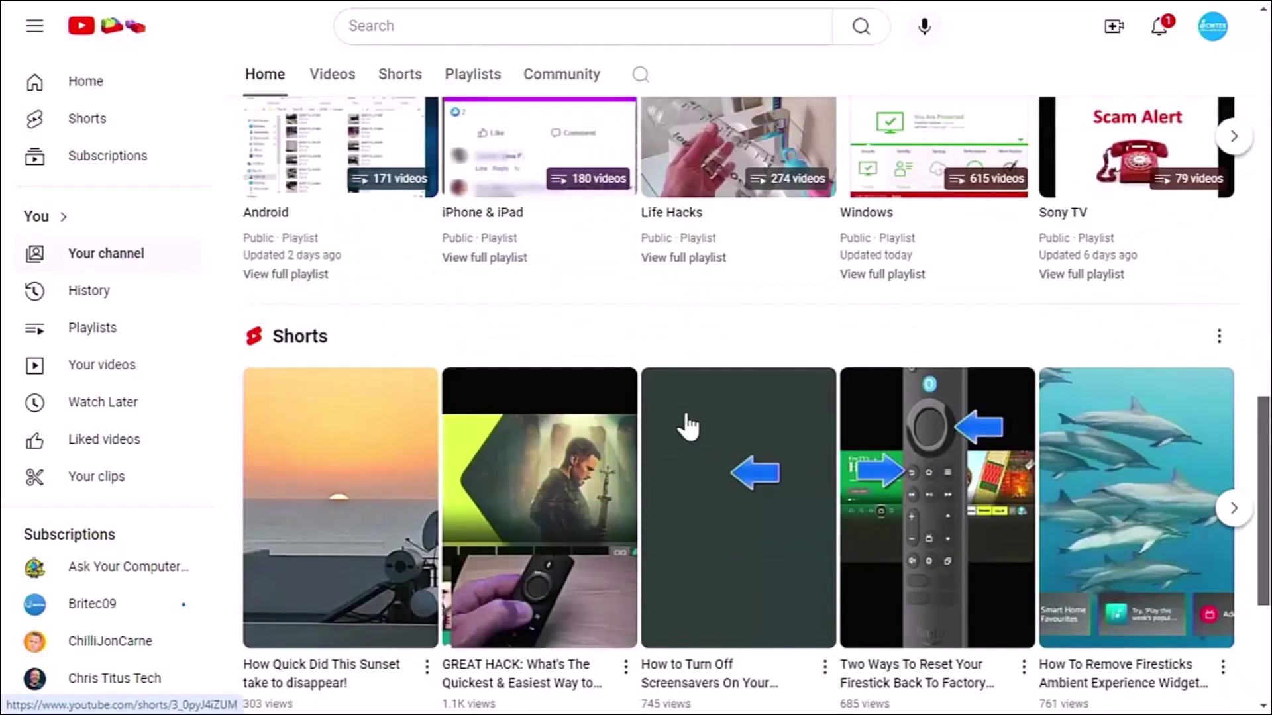
scroll(687, 427, down, 3)
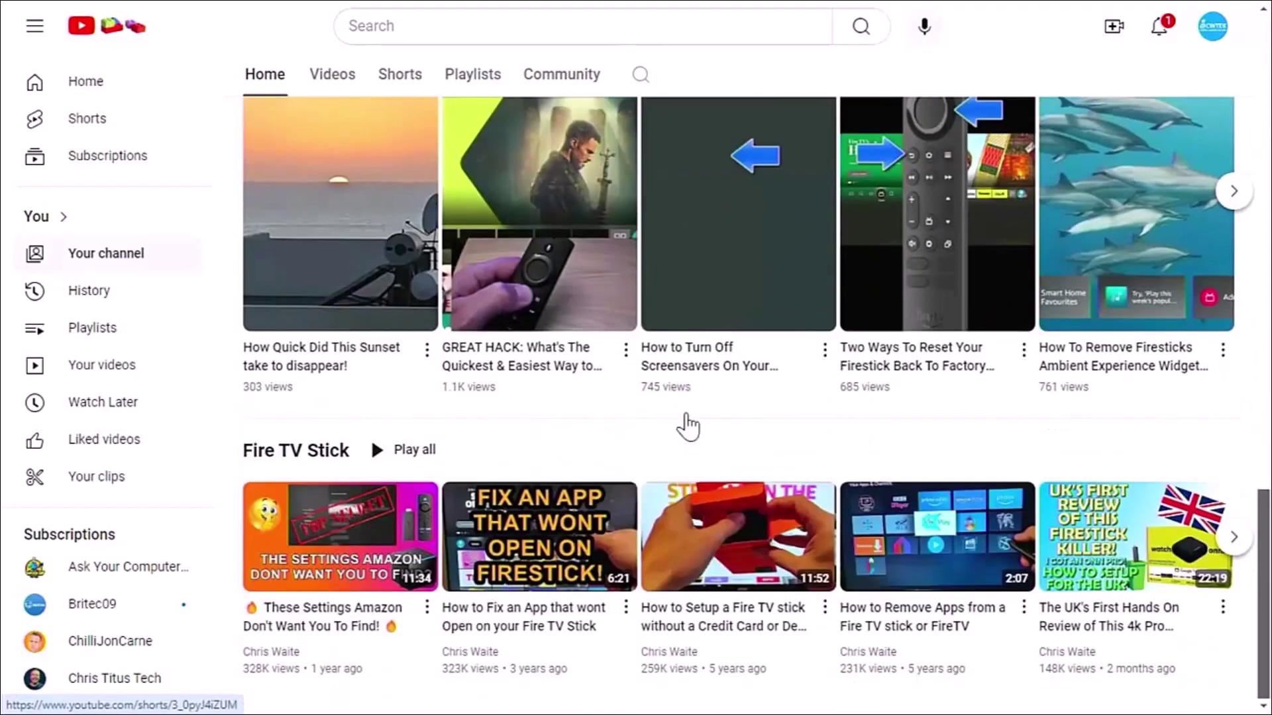
scroll(688, 426, up, 4)
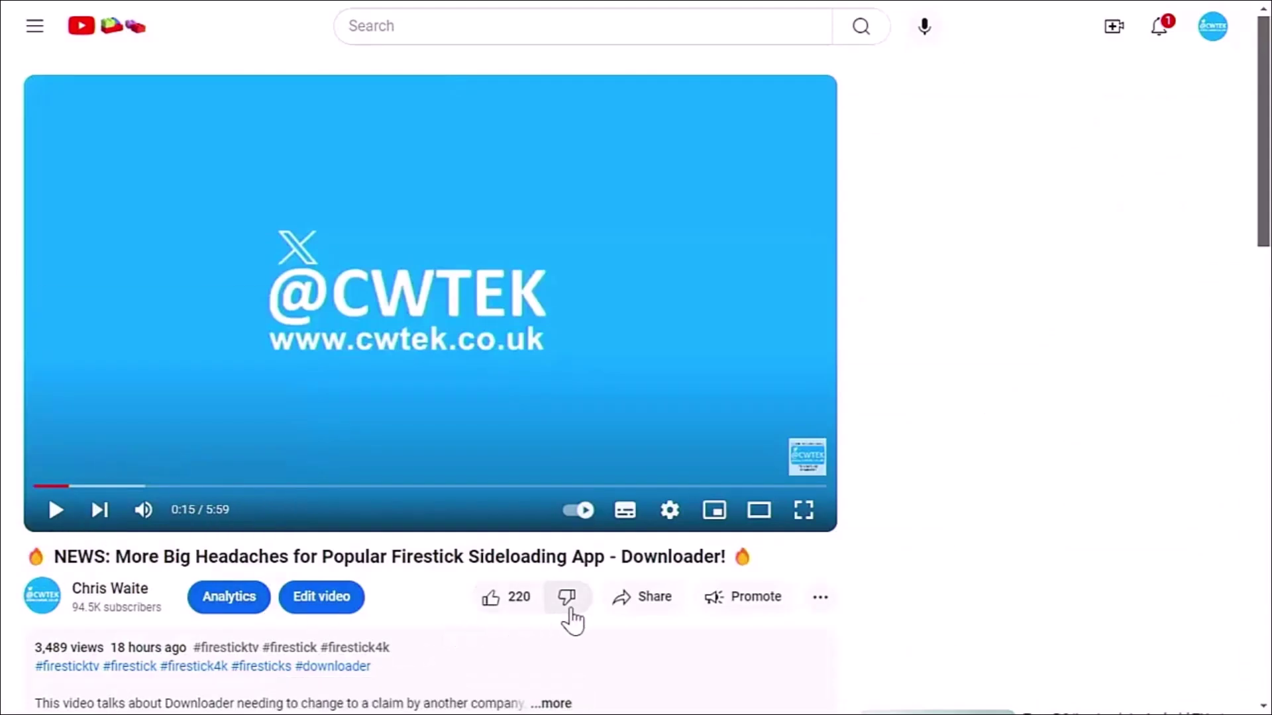
Step: Bring up the Downloader news video's share dialog with its short link and social options
click(636, 597)
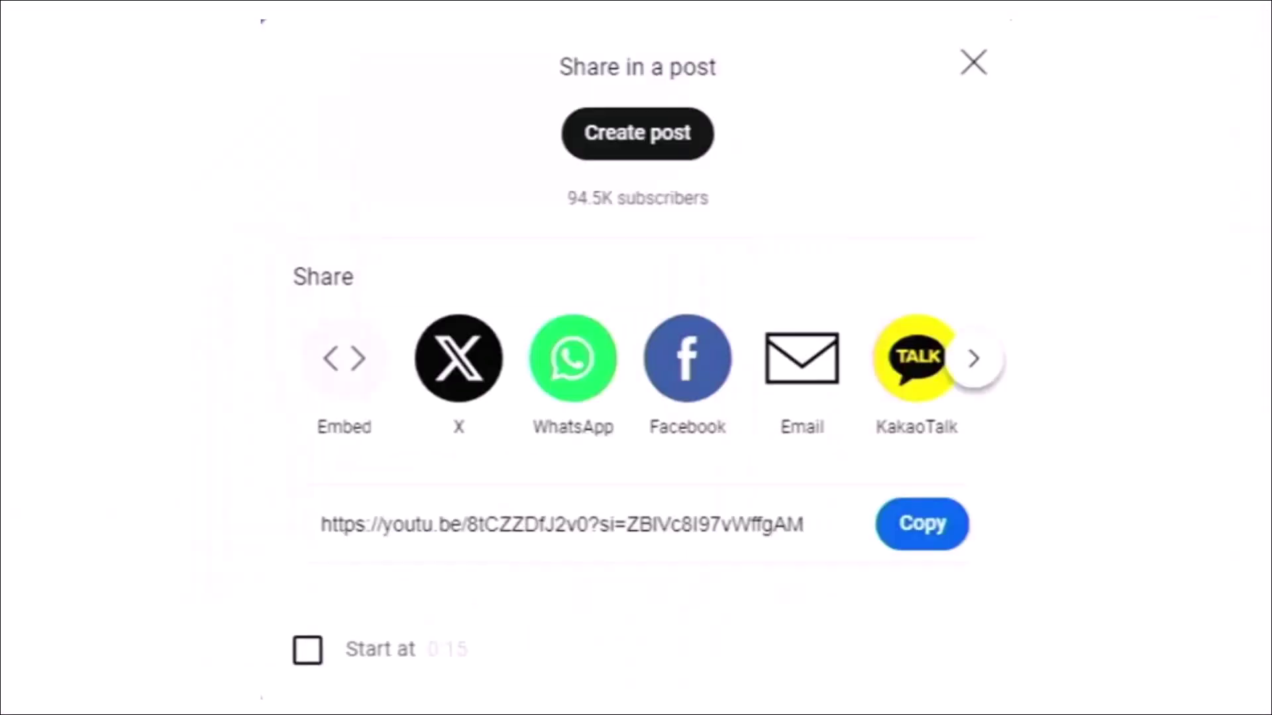